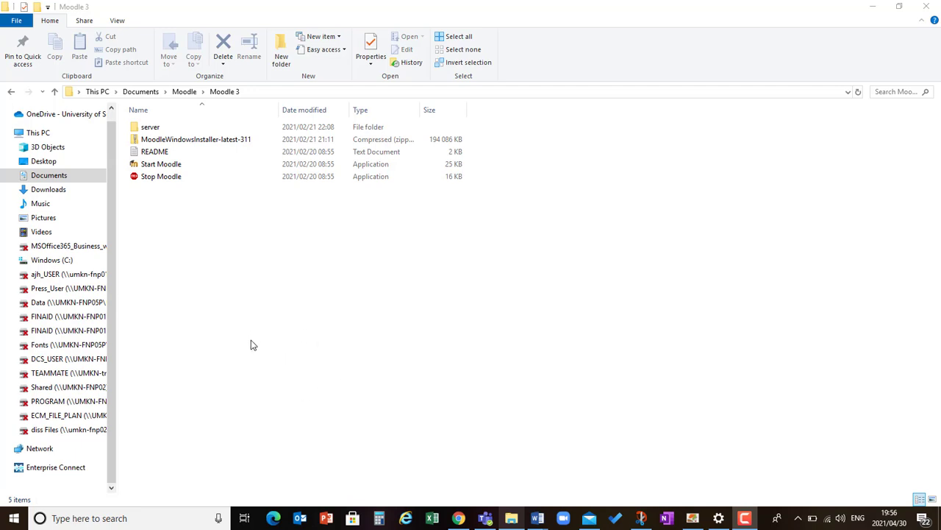
# Start the local Moodle server with the Start Moodle application in the Moodle 3 folder.
pyautogui.click(54, 92)
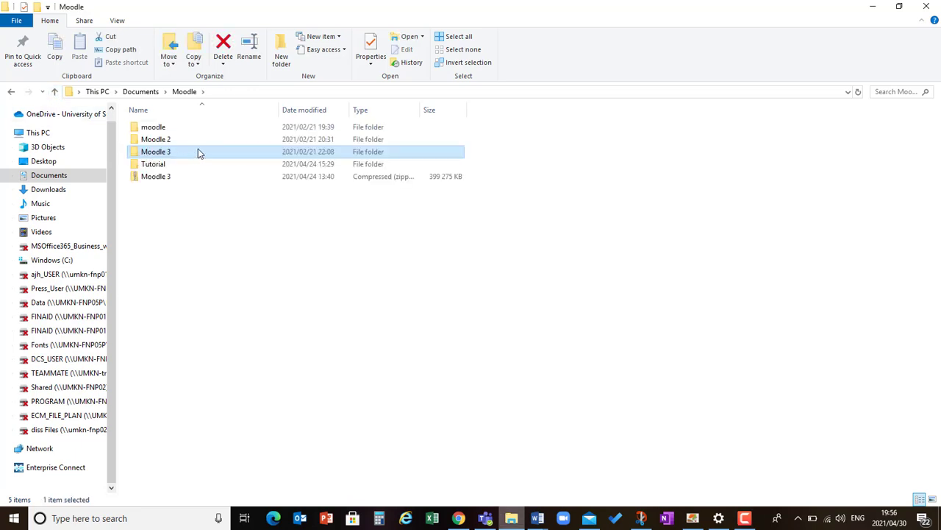
pyautogui.doubleClick(170, 155)
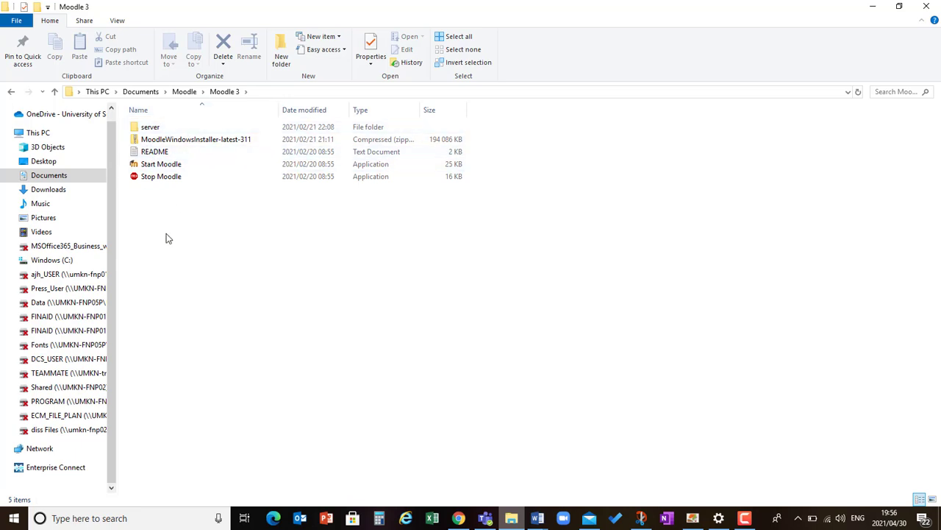
pyautogui.doubleClick(162, 165)
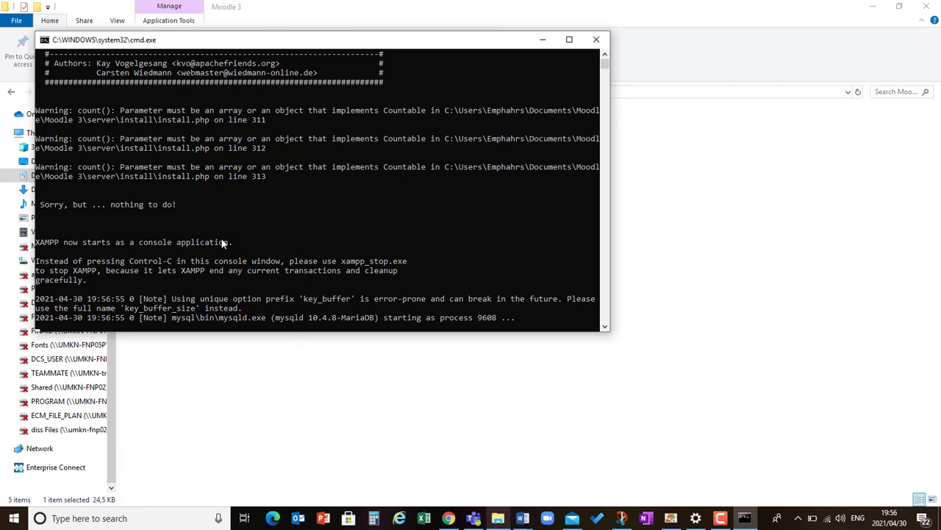
# Switch to Chrome, open the Local Moodle site and log in with the saved account credentials.
pyautogui.click(449, 517)
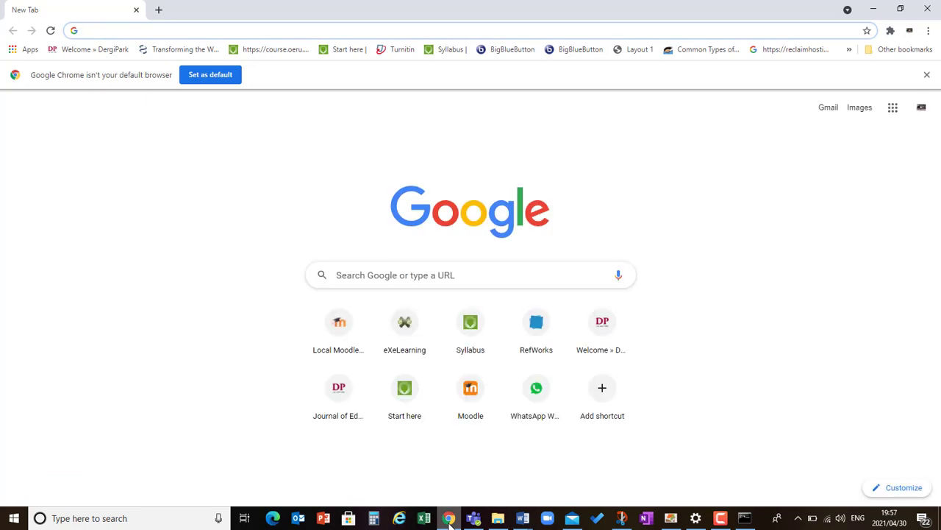
pyautogui.click(336, 332)
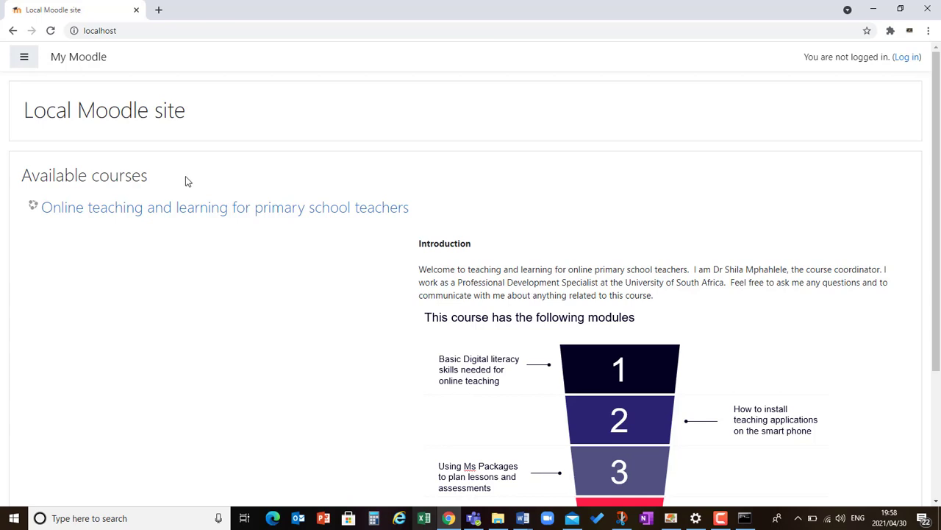
pyautogui.click(907, 58)
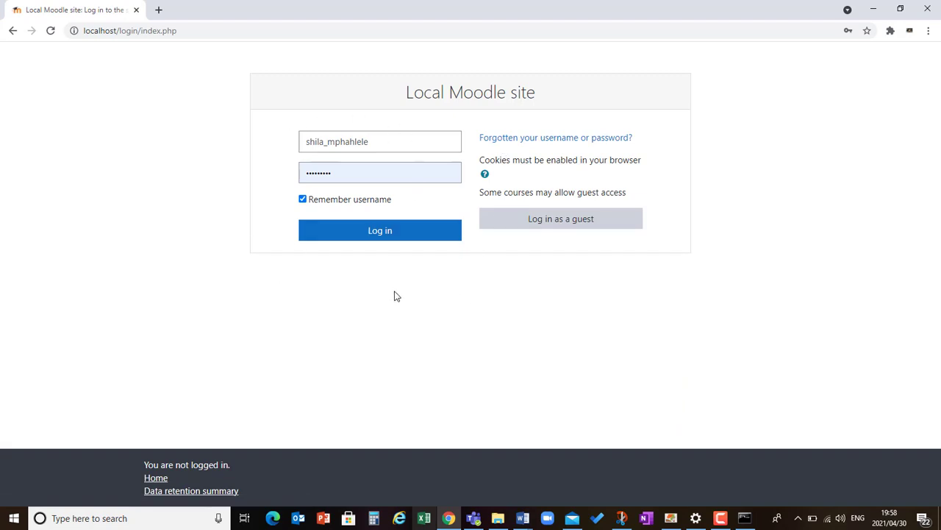
pyautogui.click(381, 239)
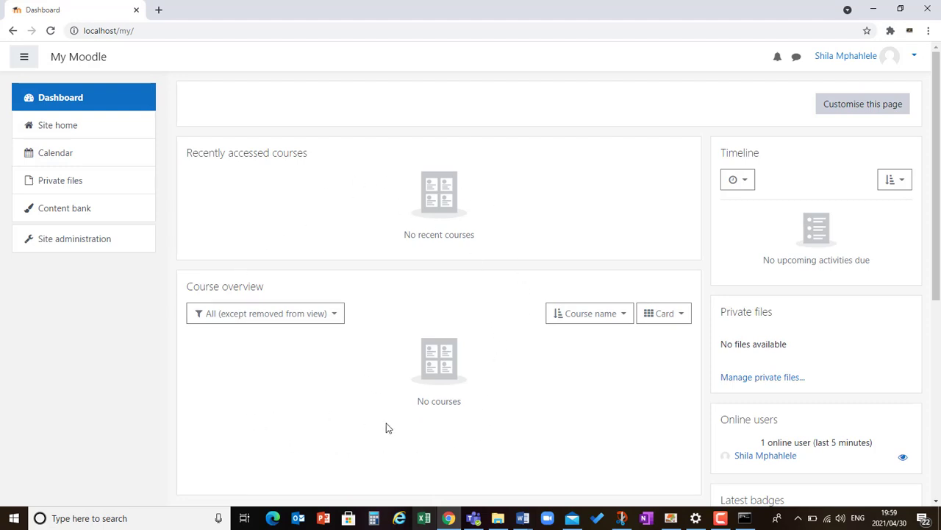
# Go to the site home page and turn editing on.
pyautogui.click(50, 130)
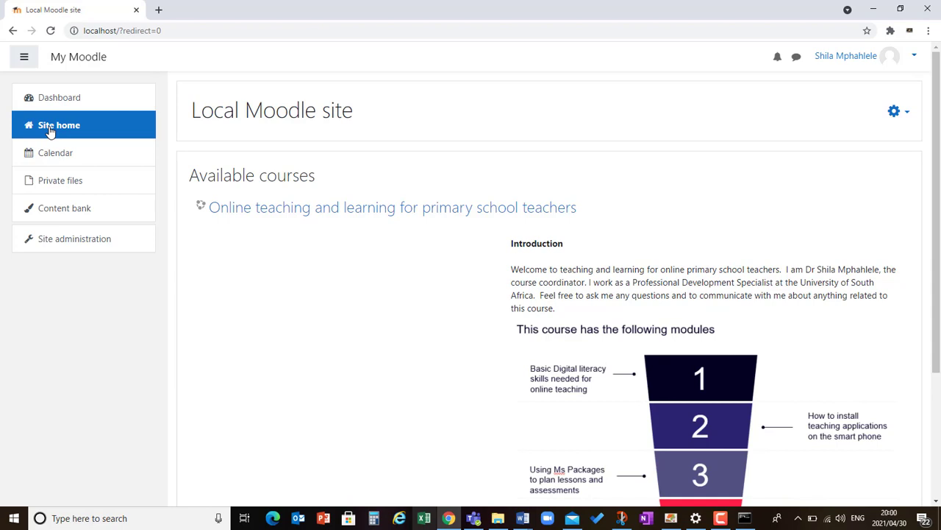
pyautogui.click(908, 115)
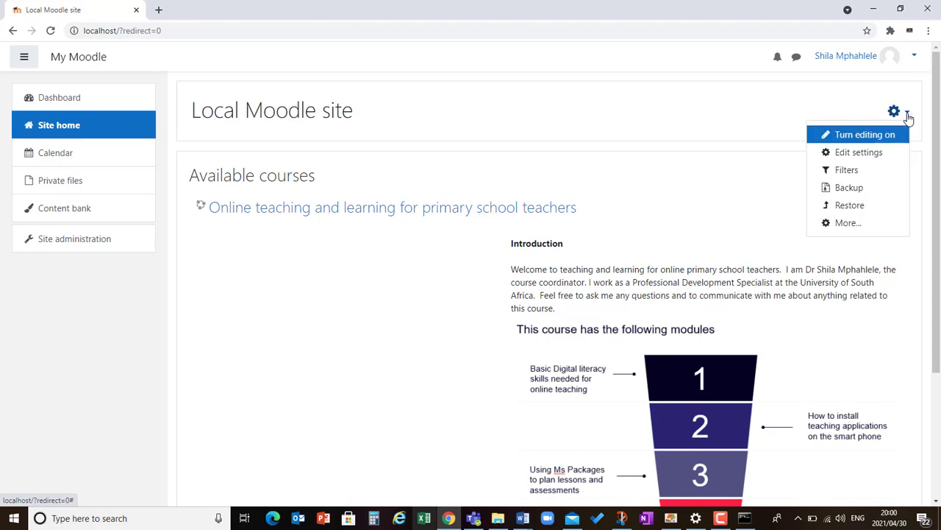
pyautogui.click(847, 137)
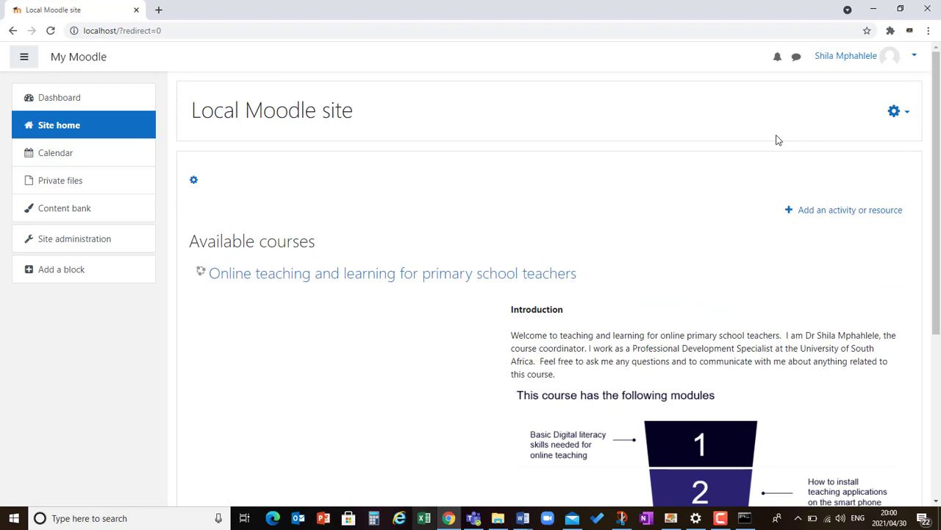
# Start a new course with the full name "Engineering science" and the short name "EGN1".
pyautogui.scroll(-3, 758, 147)
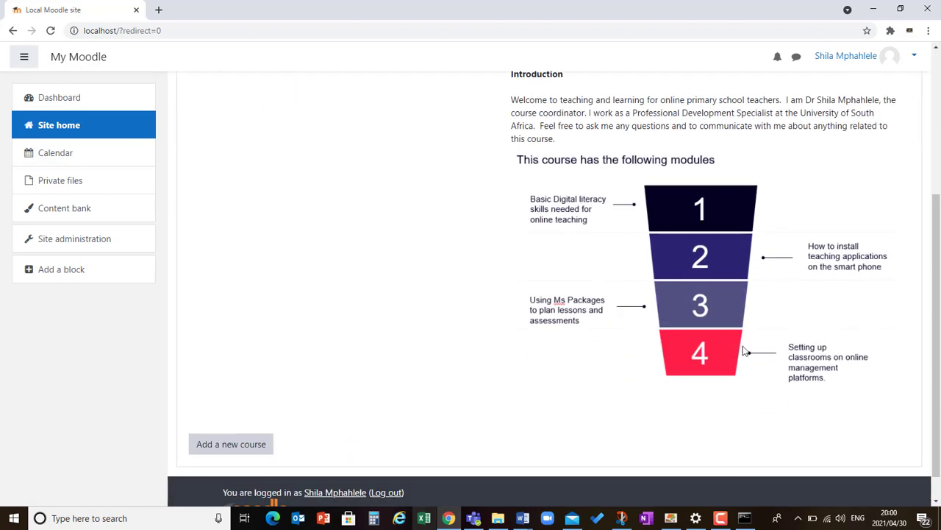
pyautogui.click(228, 448)
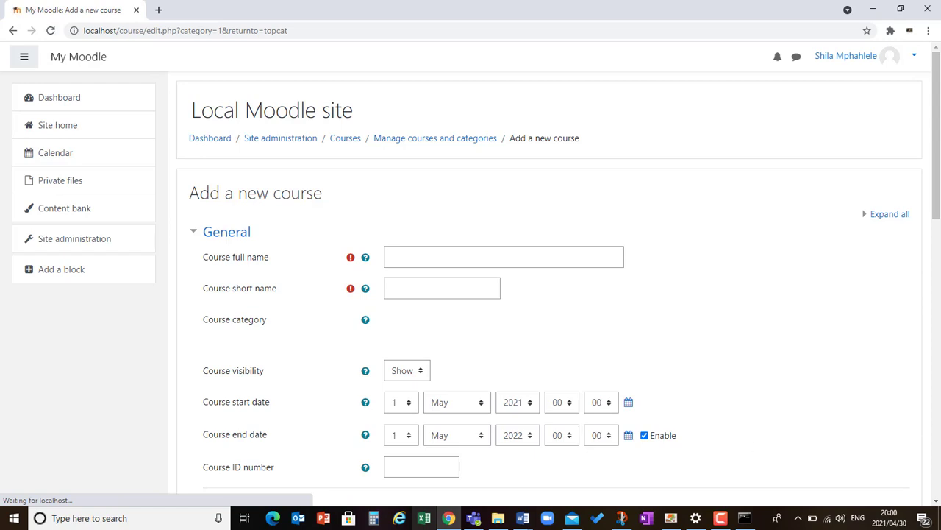
pyautogui.click(423, 254)
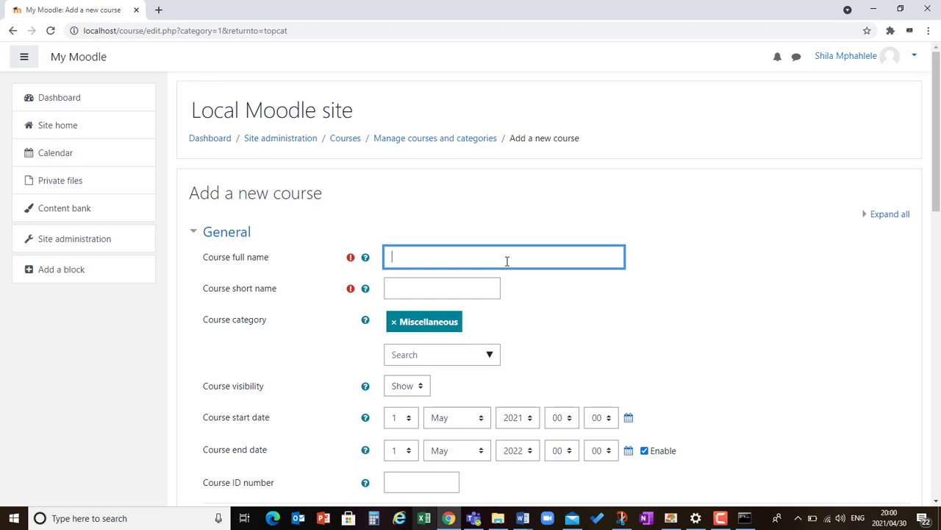
pyautogui.write('Engineering science')
pyautogui.click(435, 289)
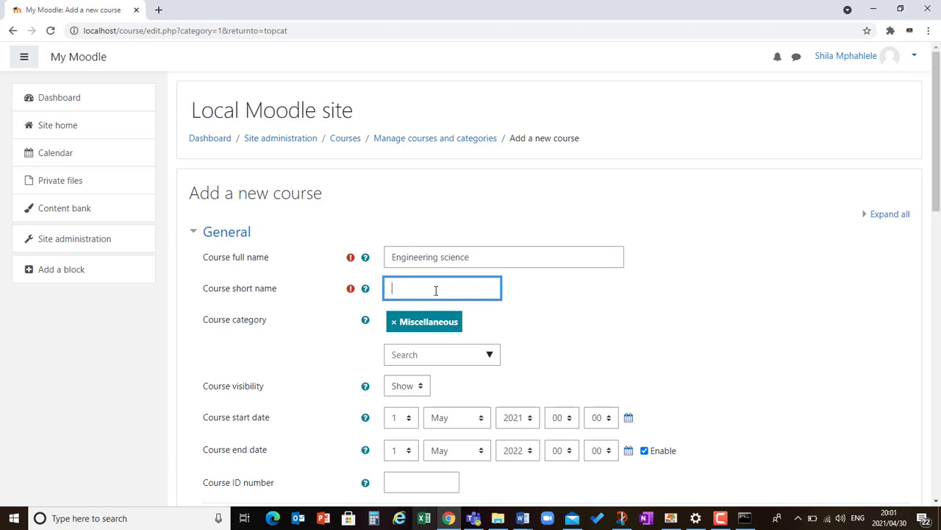
pyautogui.write('EGN1')
# Read the help text for the course category setting and dismiss it.
pyautogui.scroll(-2, 740, 330)
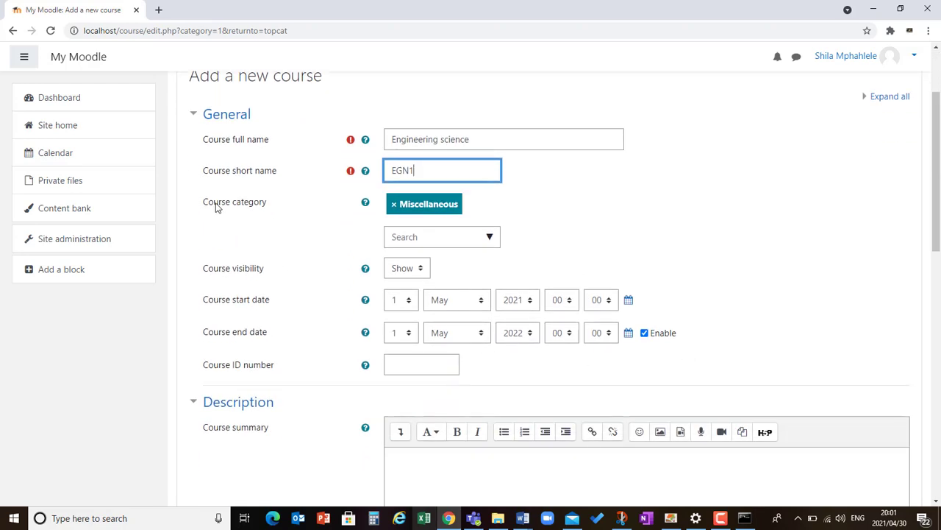
pyautogui.click(366, 203)
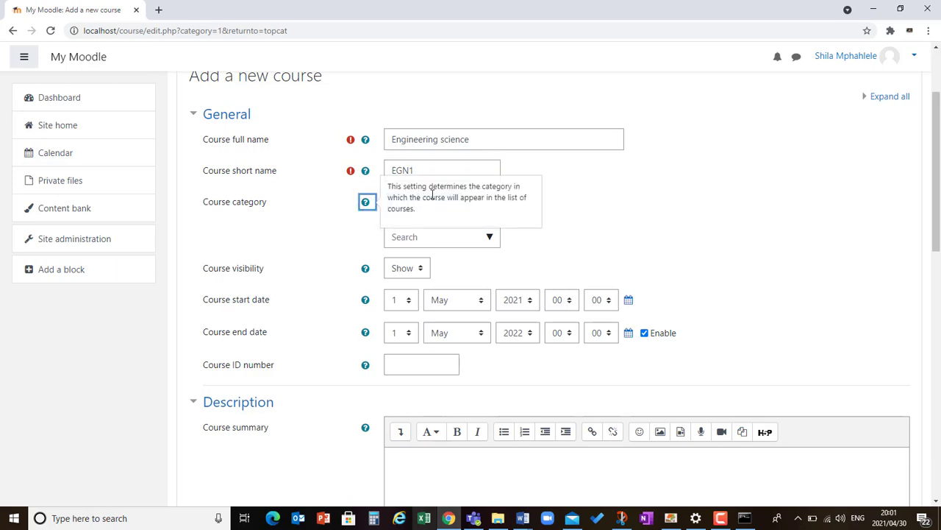
pyautogui.click(616, 233)
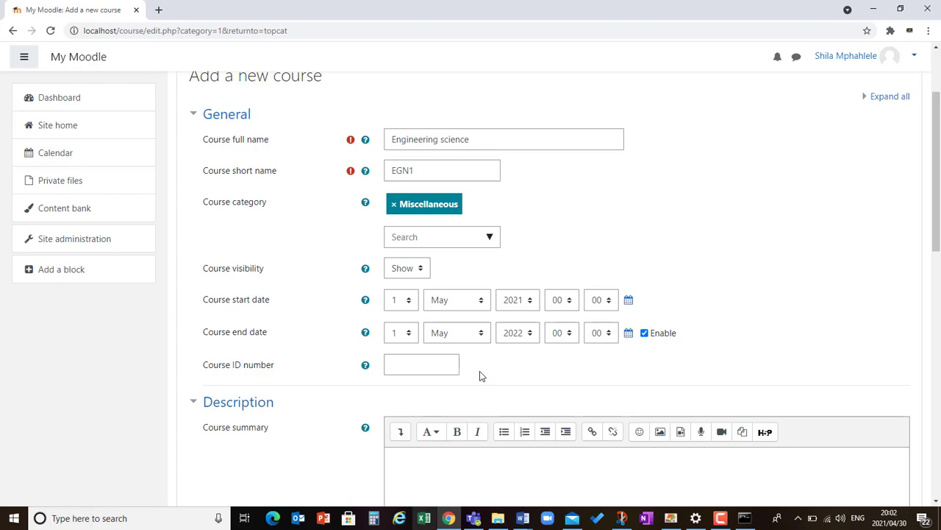
# Begin the course summary with the text "This is a basic Engineering course".
pyautogui.scroll(-2, 481, 355)
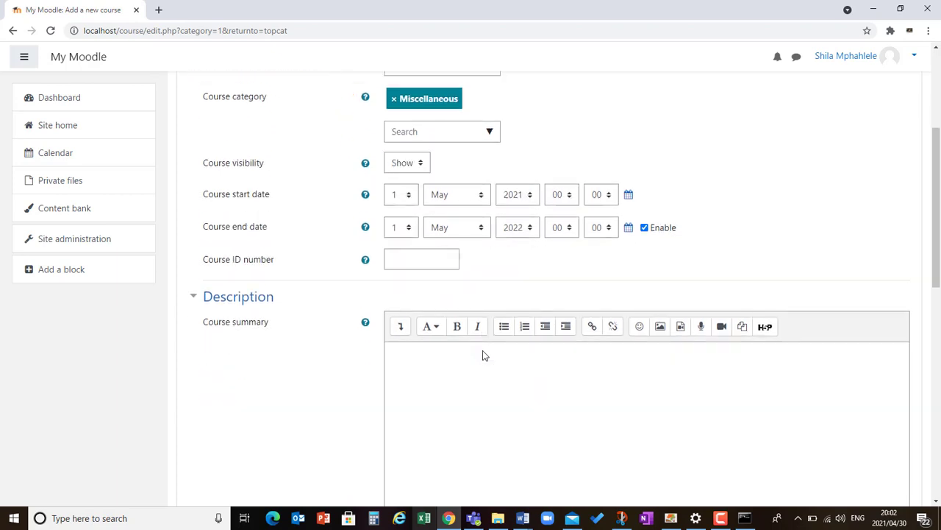
pyautogui.click(401, 349)
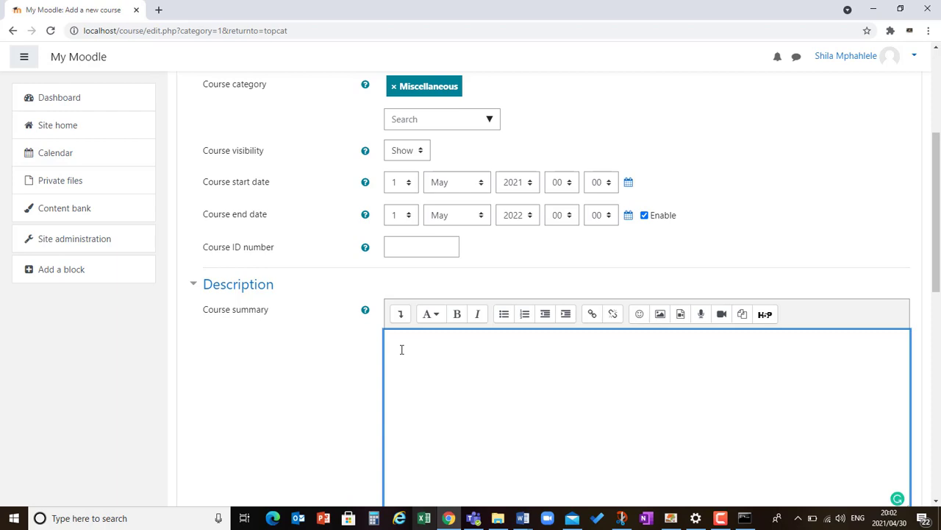
pyautogui.write('This is an ')
pyautogui.write('E')
pyautogui.press('BackSpace')
pyautogui.press('BackSpace')
pyautogui.press('BackSpace')
pyautogui.write('basic Engineering course')
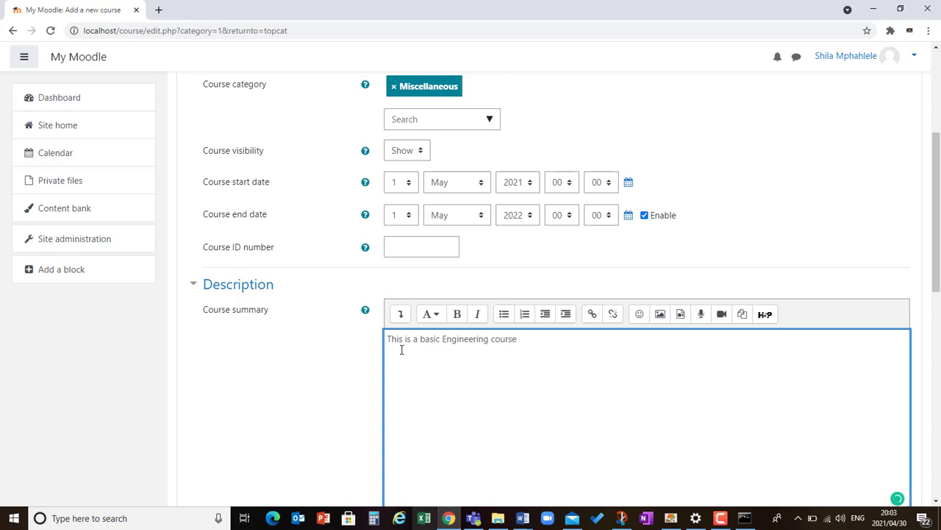
# Continue the course summary with "and you need to have passed Grade 10 before you can register.".
pyautogui.write('and you need to have oa')
pyautogui.press('BackSpace')
pyautogui.press('BackSpace')
pyautogui.write('passed ')
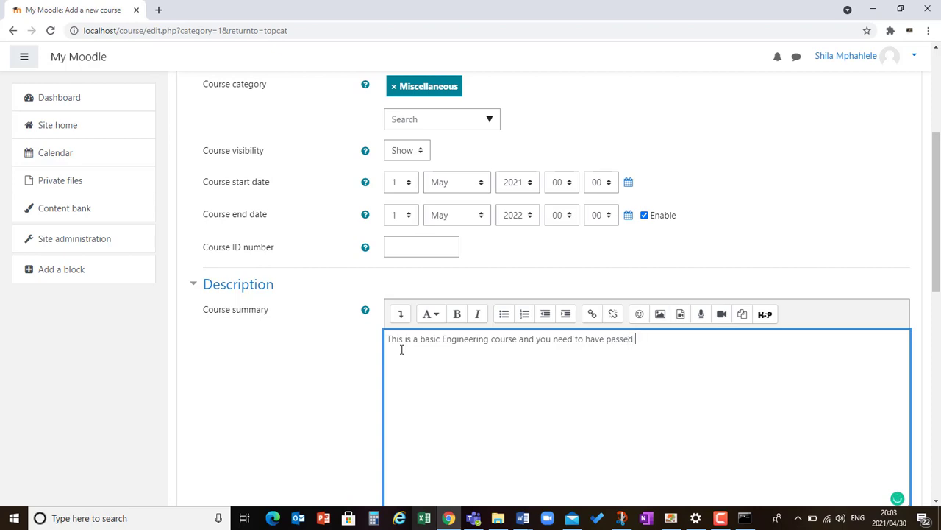
pyautogui.write('Grade 10 before you can can')
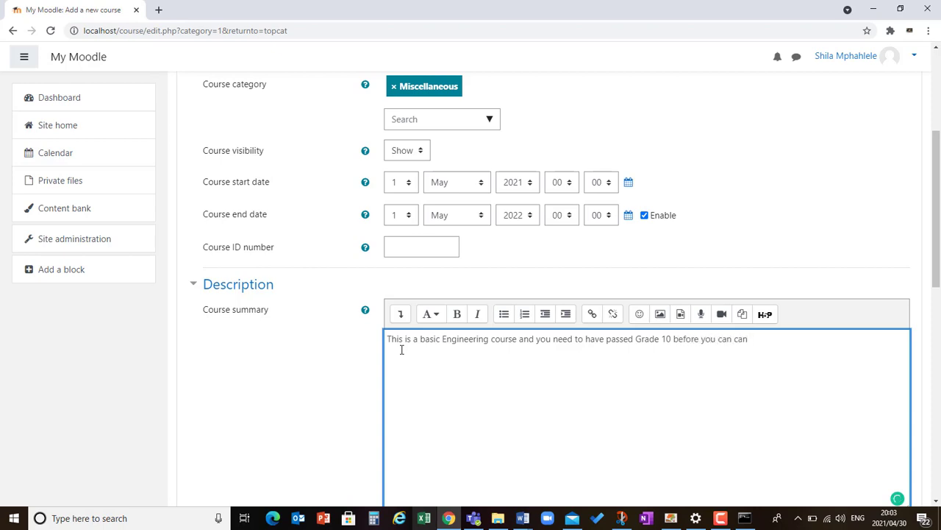
pyautogui.press('BackSpace')
pyautogui.press('BackSpace')
pyautogui.press('BackSpace')
pyautogui.write('register')
pyautogui.write('.')
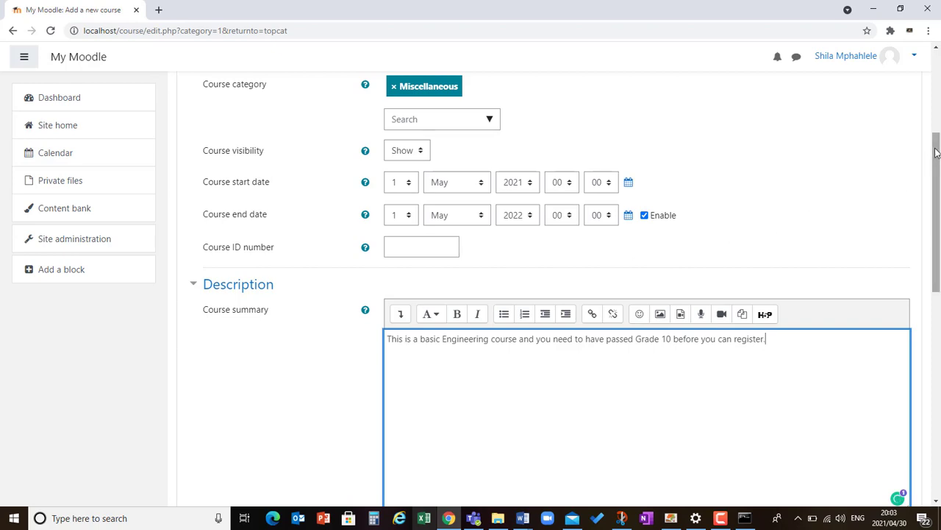
# Review the remaining settings of the new course form, then save the course and return to the course list.
pyautogui.moveTo(934, 156); pyautogui.dragTo(934, 208)
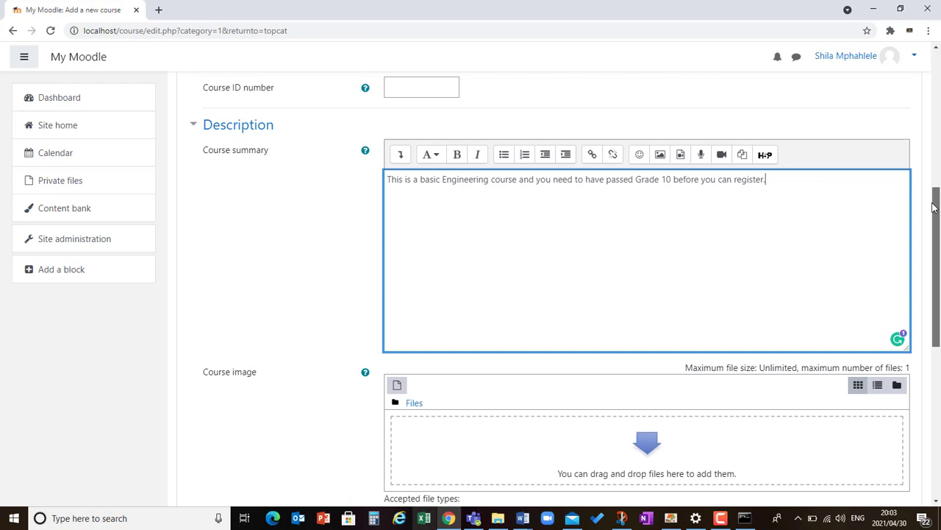
pyautogui.scroll(-3, 932, 209)
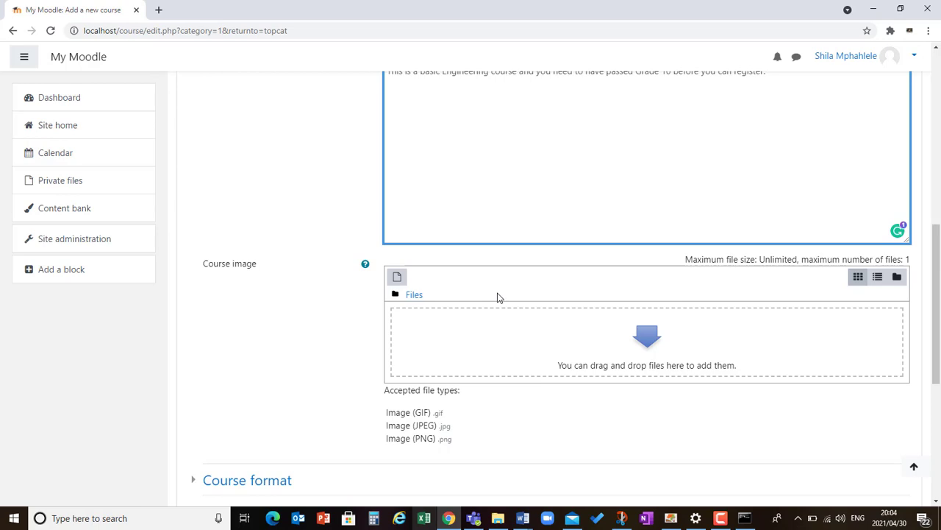
pyautogui.scroll(-2, 613, 424)
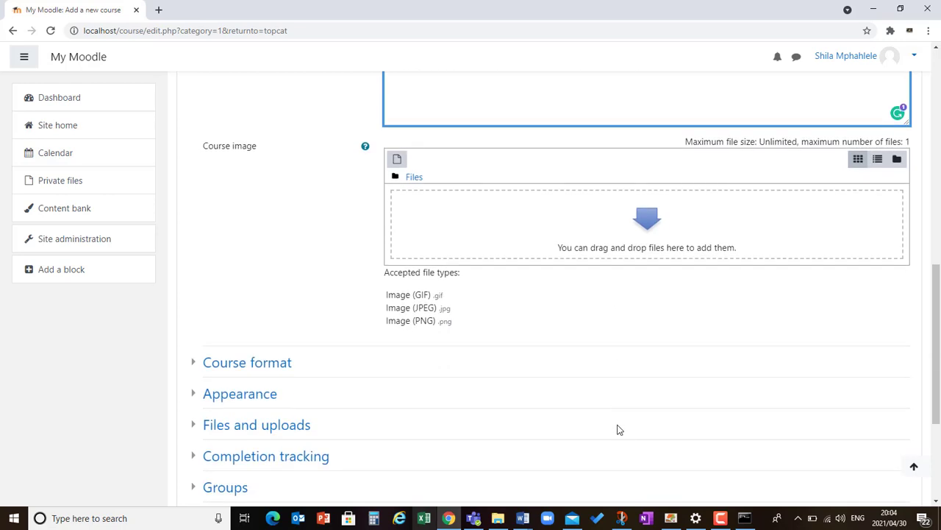
pyautogui.scroll(-3, 616, 418)
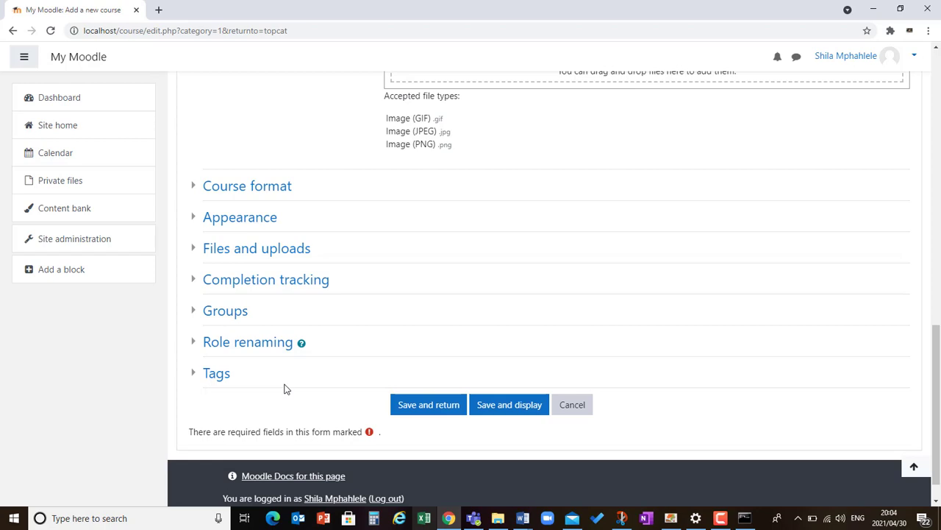
pyautogui.scroll(7, 596, 387)
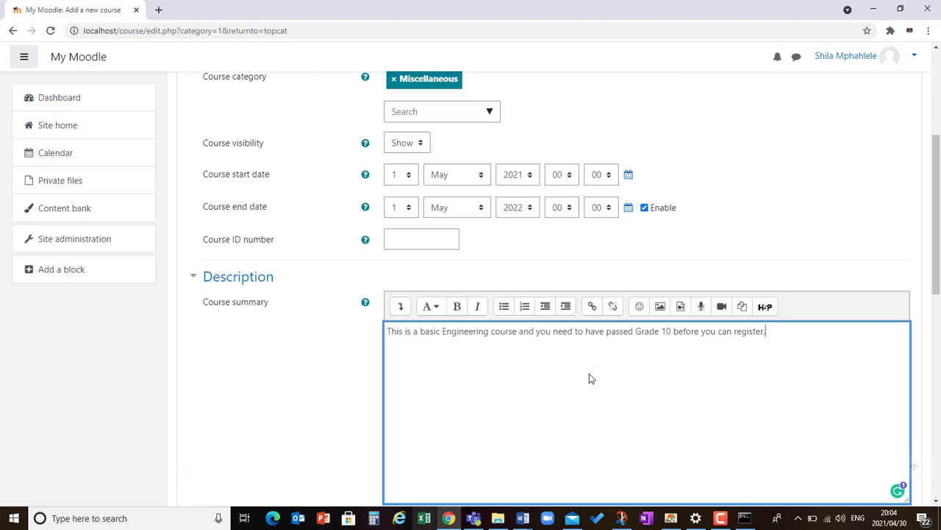
pyautogui.scroll(4, 591, 378)
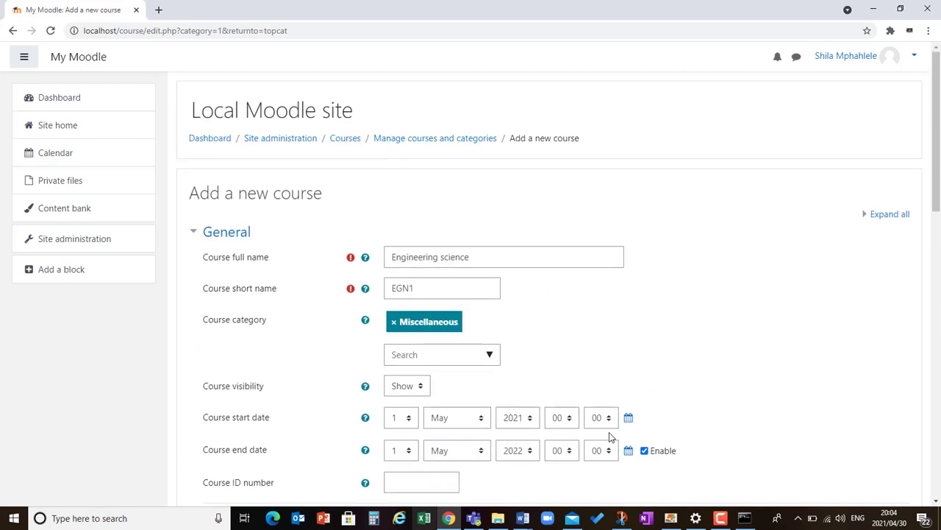
pyautogui.scroll(-10, 609, 437)
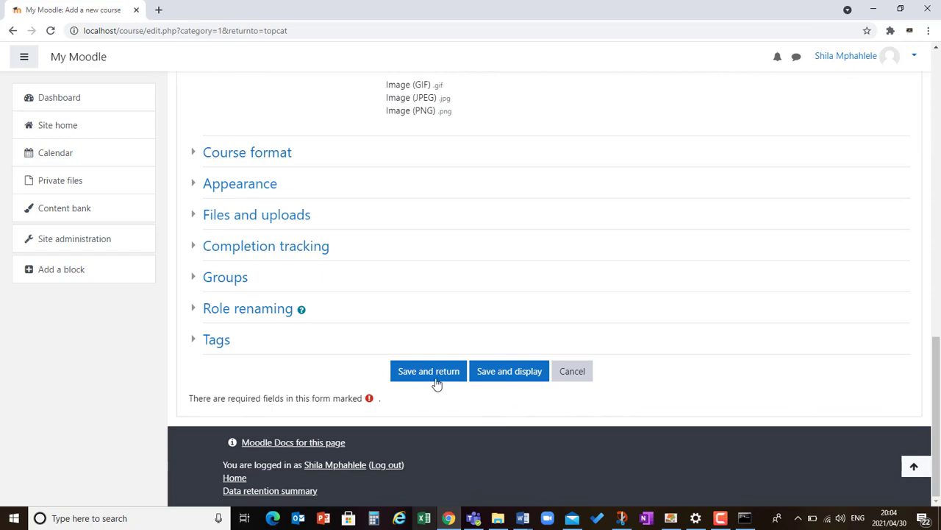
pyautogui.click(430, 371)
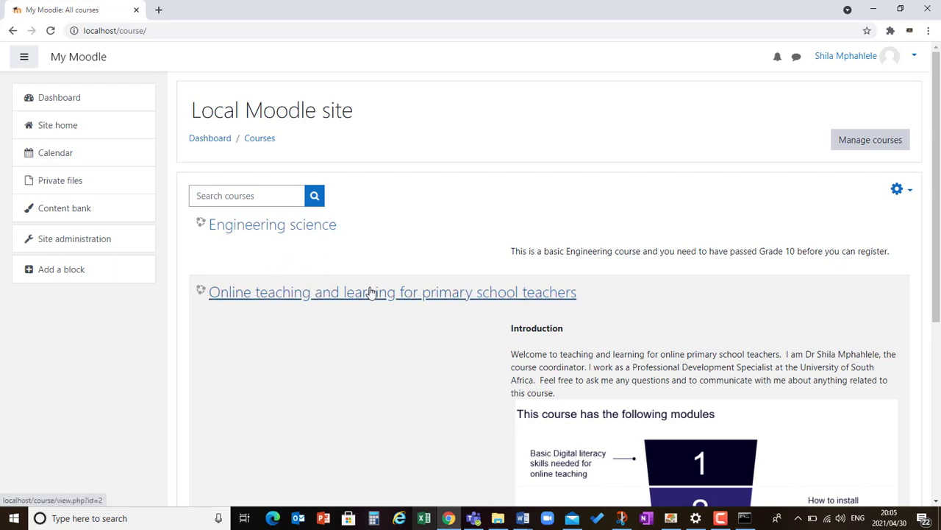
# Open the Engineering science course, view the activities and resources available for its general section, and close the chooser.
pyautogui.click(270, 230)
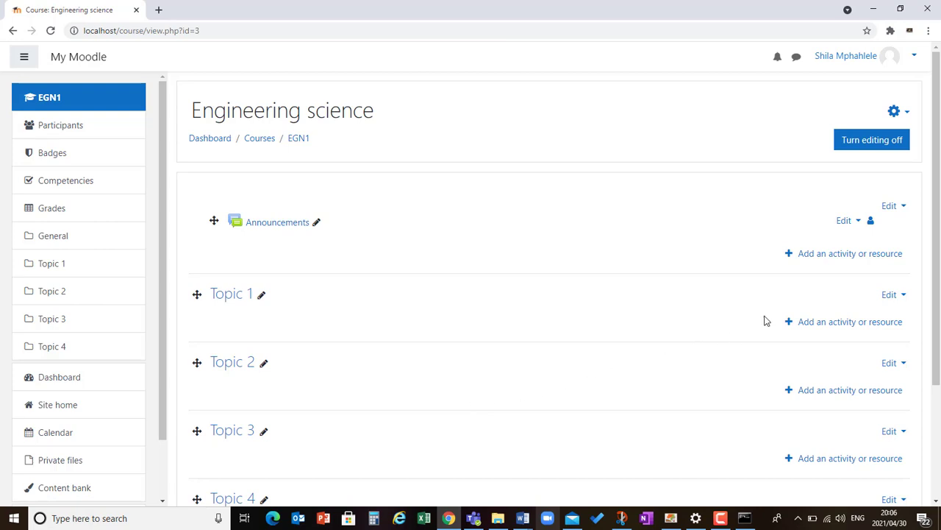
pyautogui.click(840, 254)
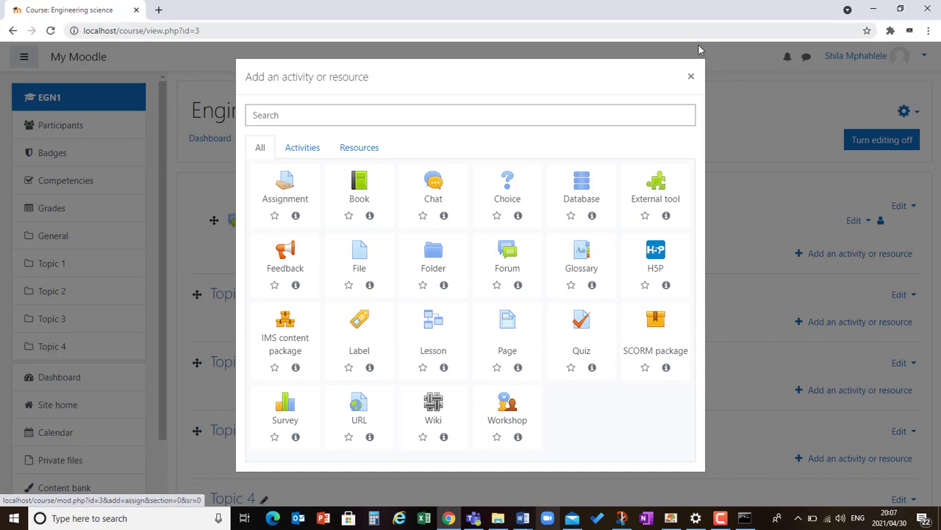
pyautogui.click(691, 77)
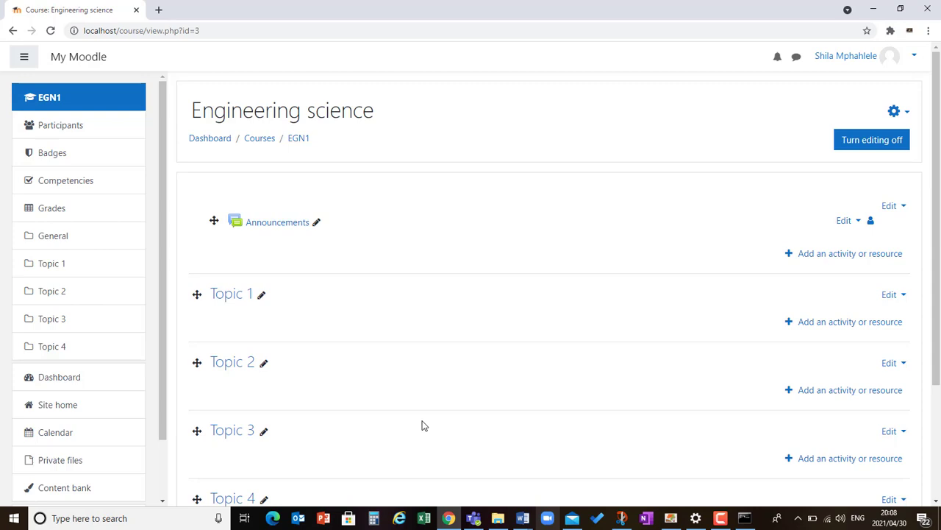
# Close the browser, shut down the local server with the Stop Moodle application and dismiss its console message.
pyautogui.click(929, 10)
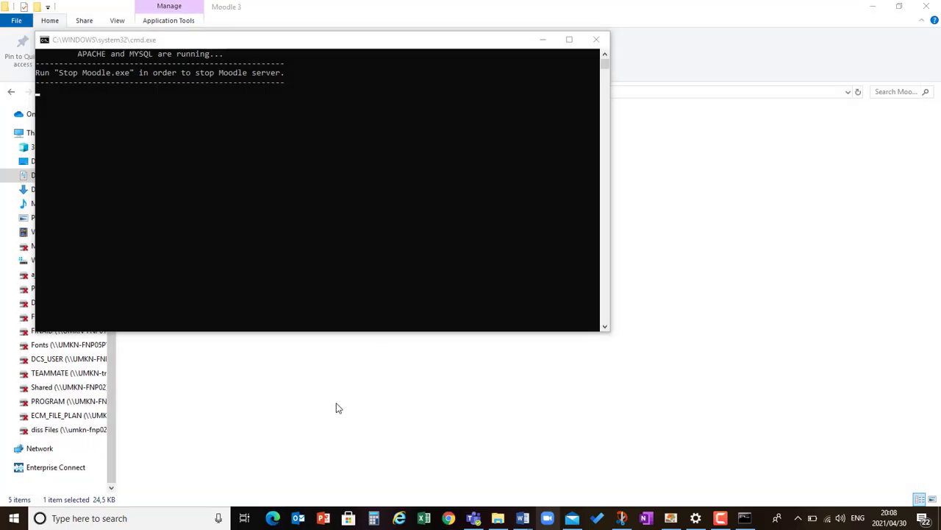
pyautogui.click(333, 444)
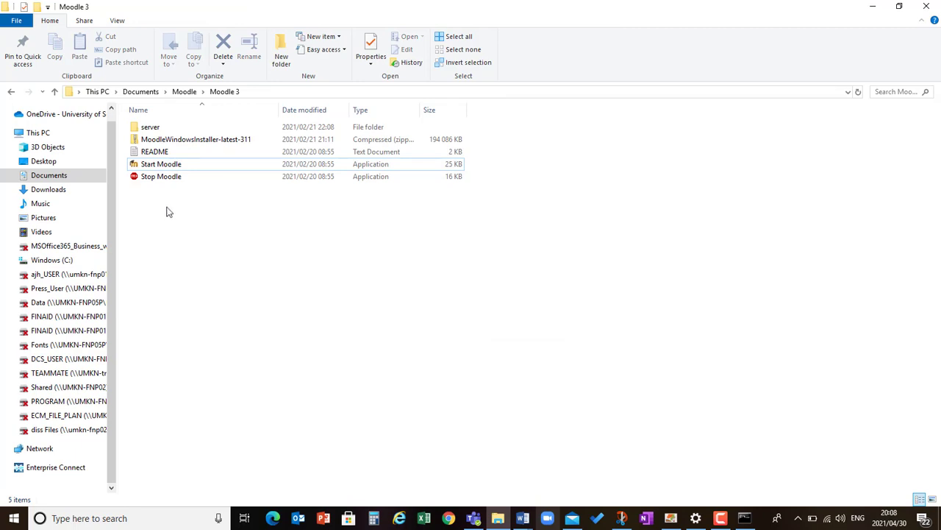
pyautogui.doubleClick(161, 179)
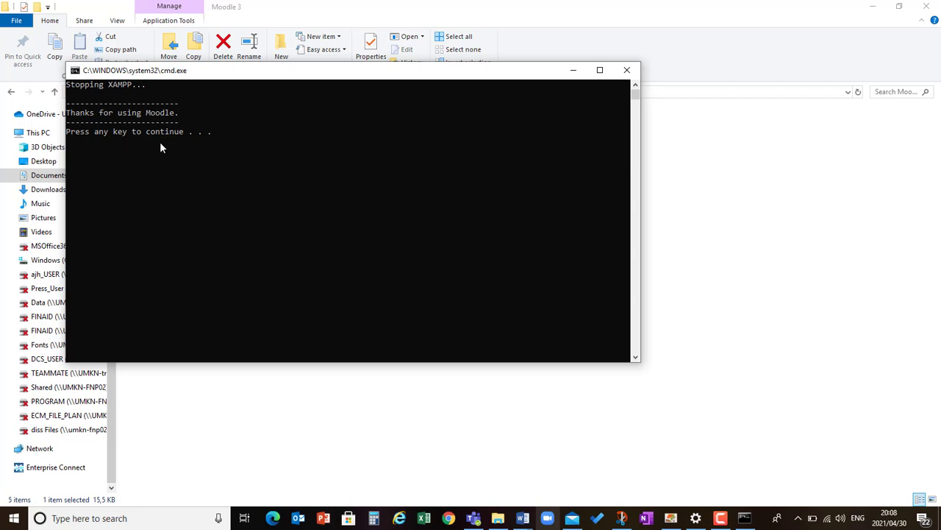
pyautogui.press('Return')
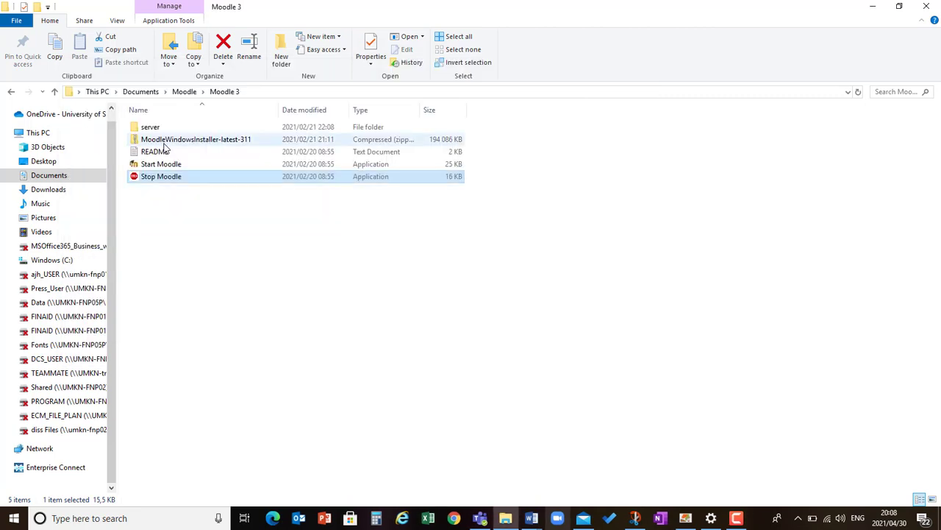